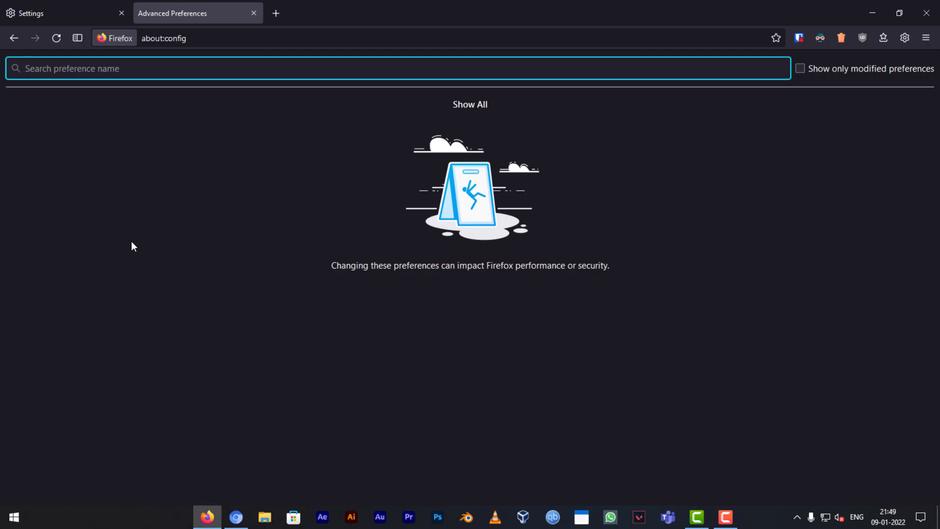
Look up the media.peerconnection.enabled preference and the media.navigator.enabled preference, and check their values.
text(media.peerconnection.enabled)
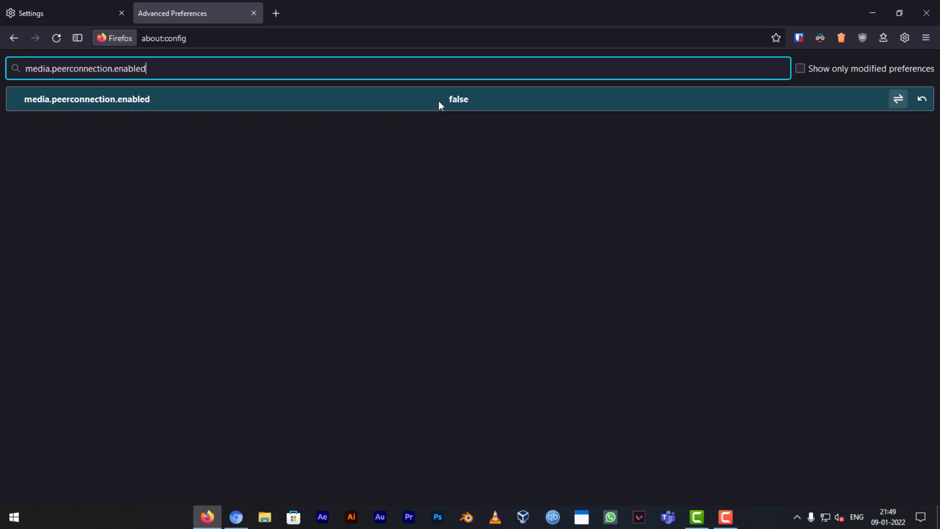
key(ctrl+a)
key(BackSpace)
right_click(117, 70)
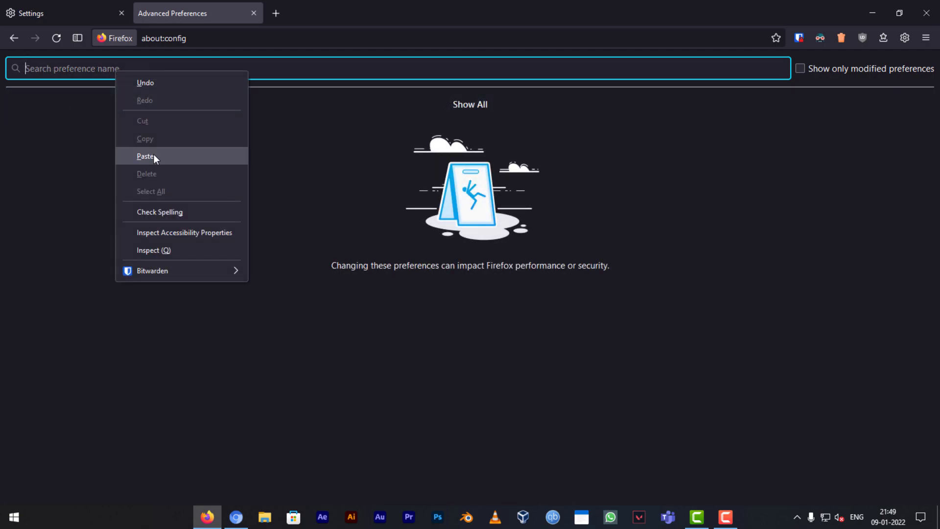
click(153, 156)
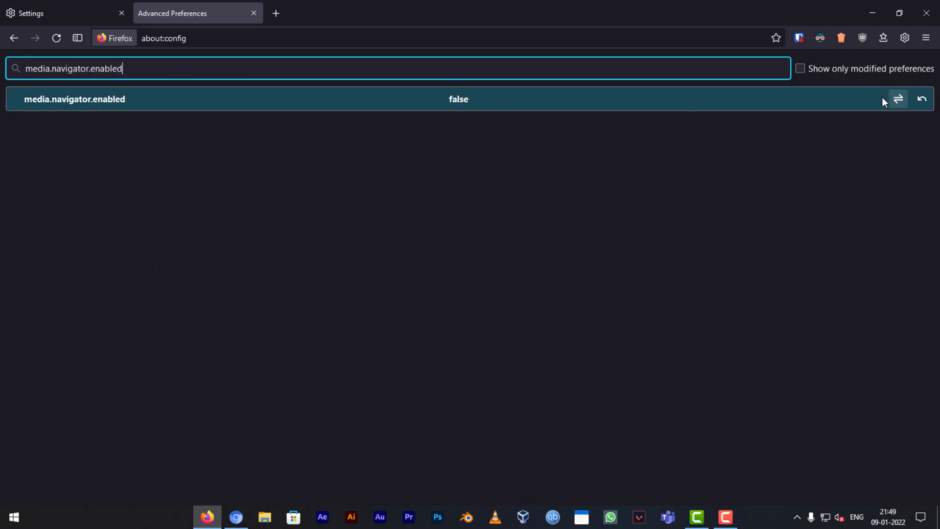
drag(470, 99, 445, 99)
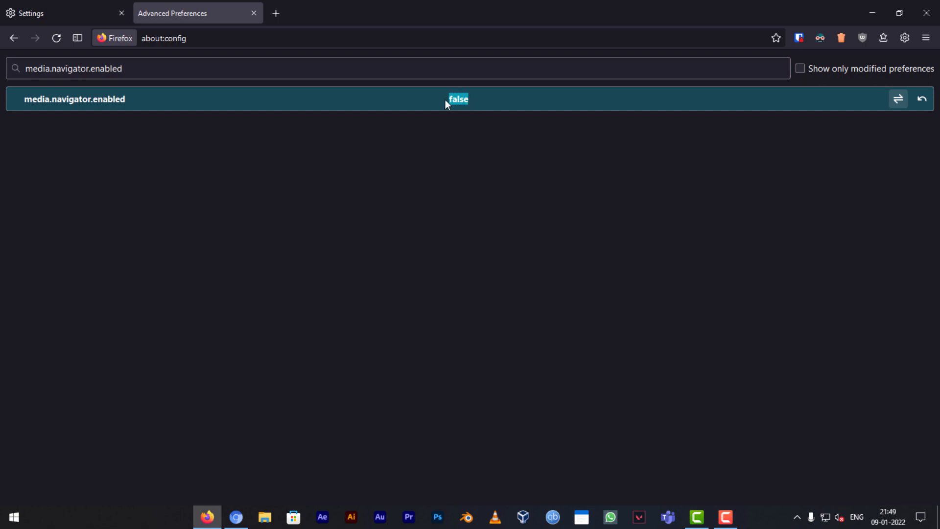
click(392, 142)
Look up the webgl.disabled preference and check its value.
click(133, 72)
key(ctrl+a)
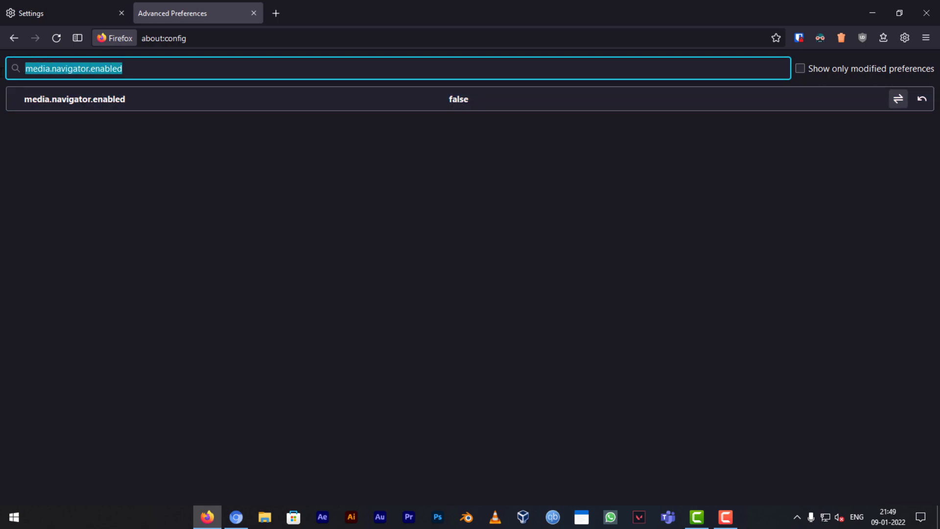
key(BackSpace)
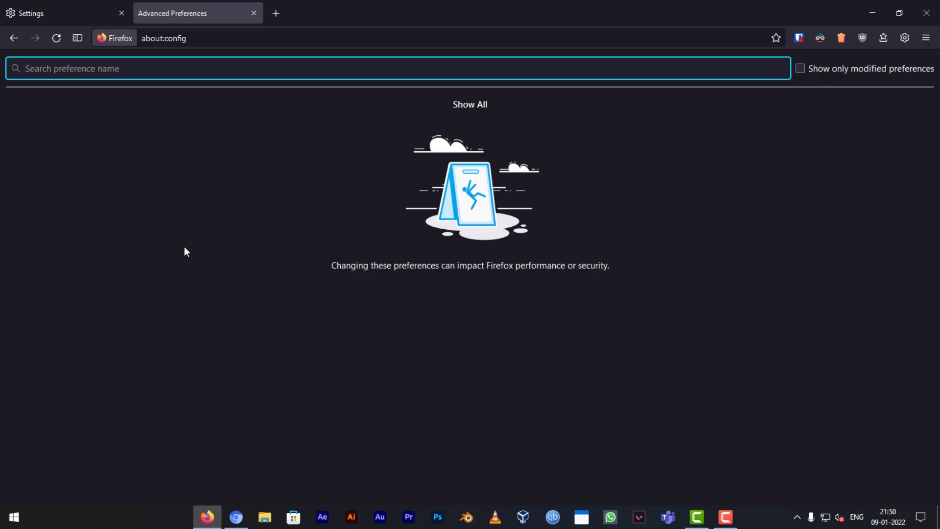
text(webgl.disabled)
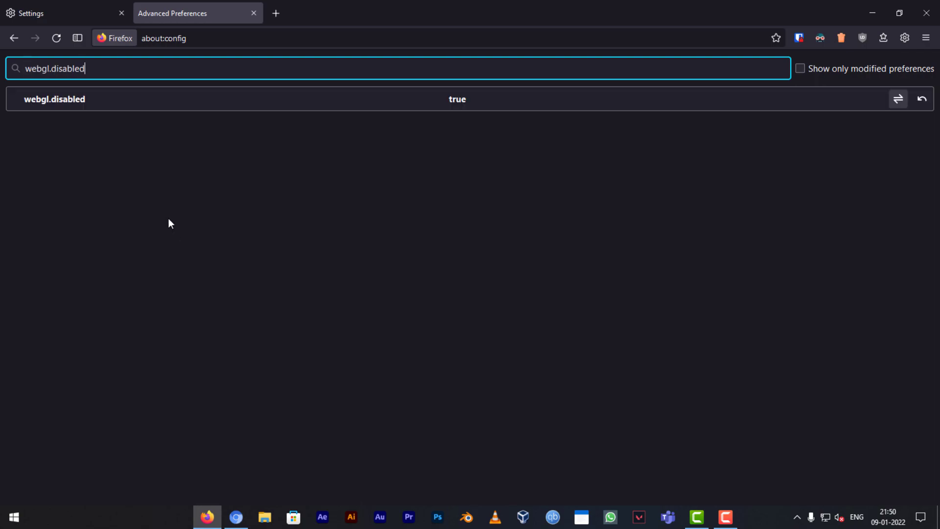
drag(467, 100, 440, 101)
click(455, 117)
click(469, 102)
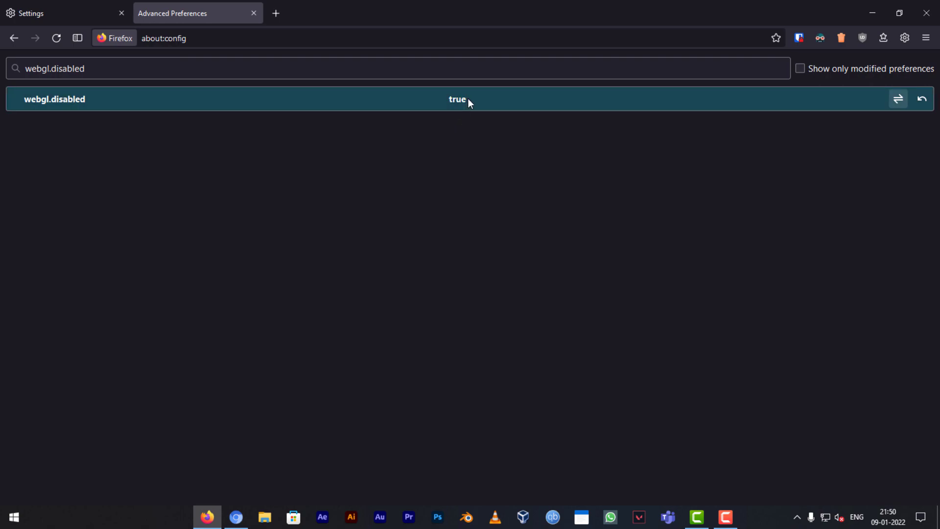
click(397, 154)
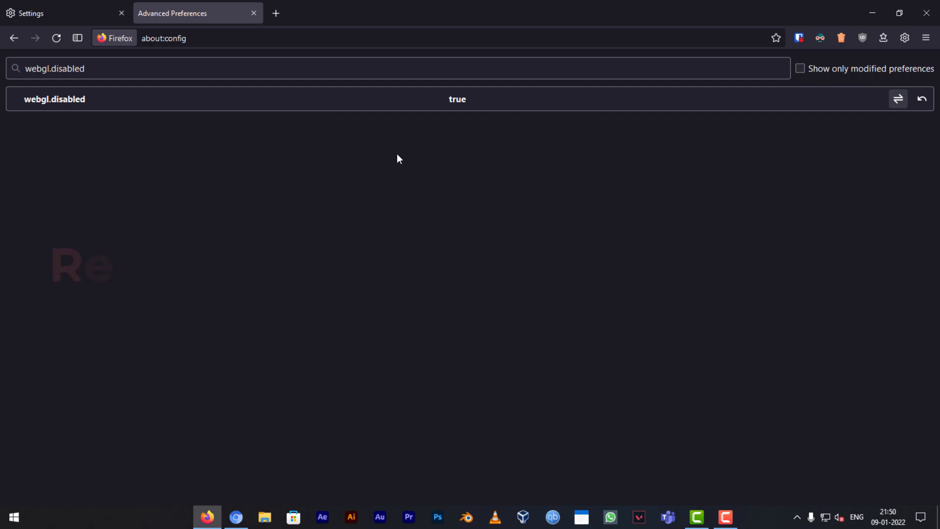
Look up the privacy.resistFingerprinting preference and check its value.
click(91, 72)
key(ctrl+a)
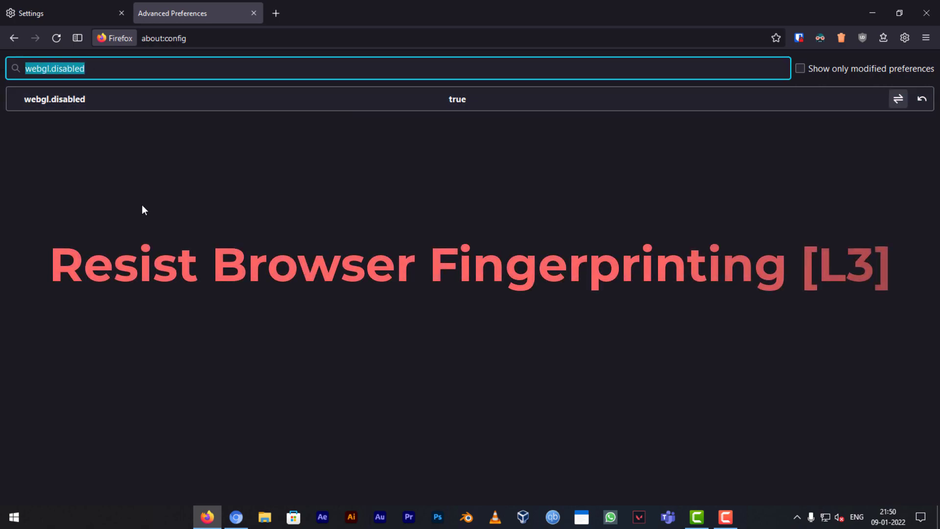
key(BackSpace)
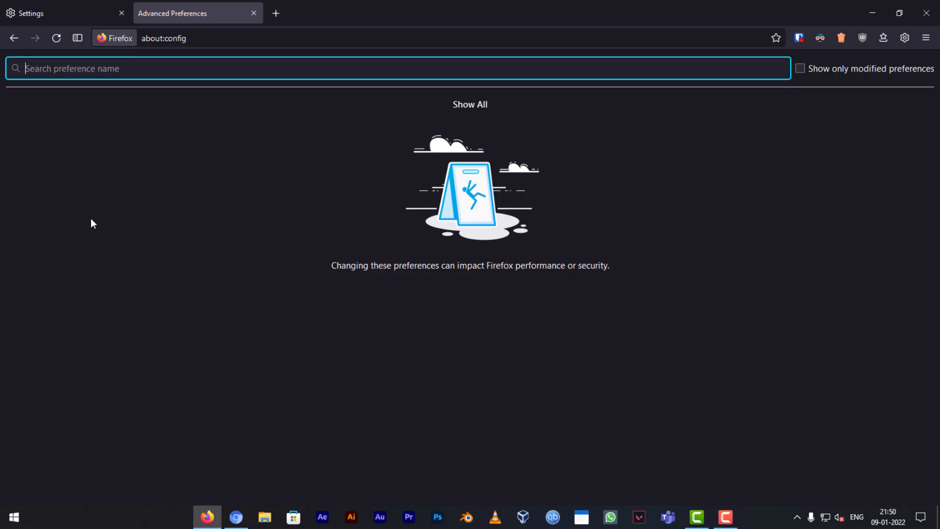
text(privacy.resistFingerprinting)
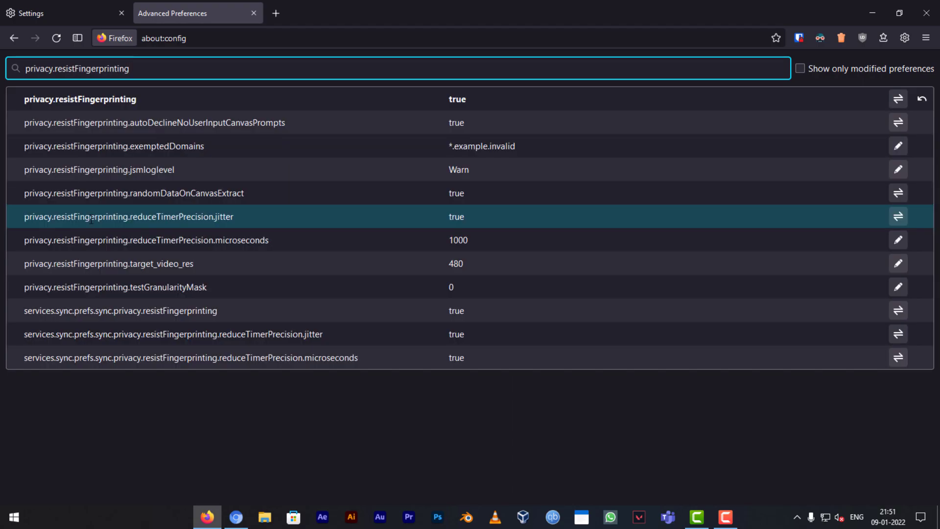
drag(486, 100, 449, 102)
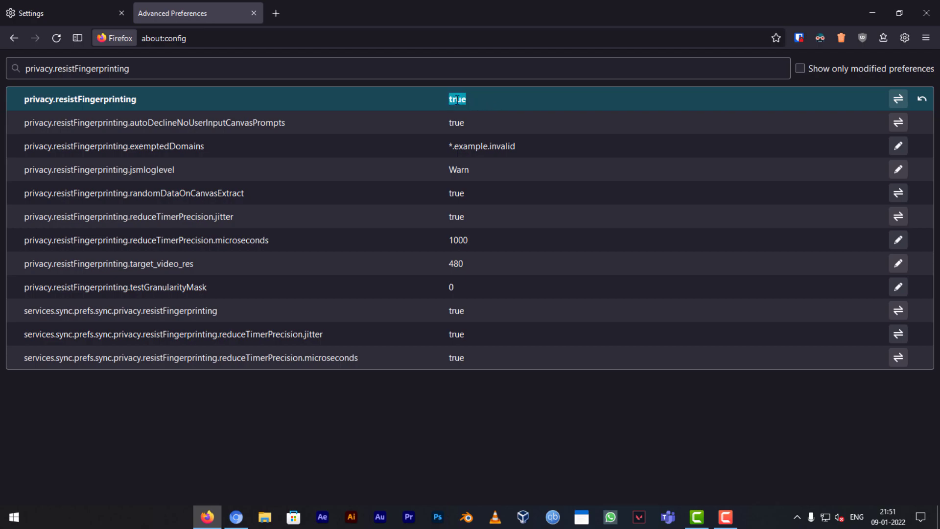
click(455, 102)
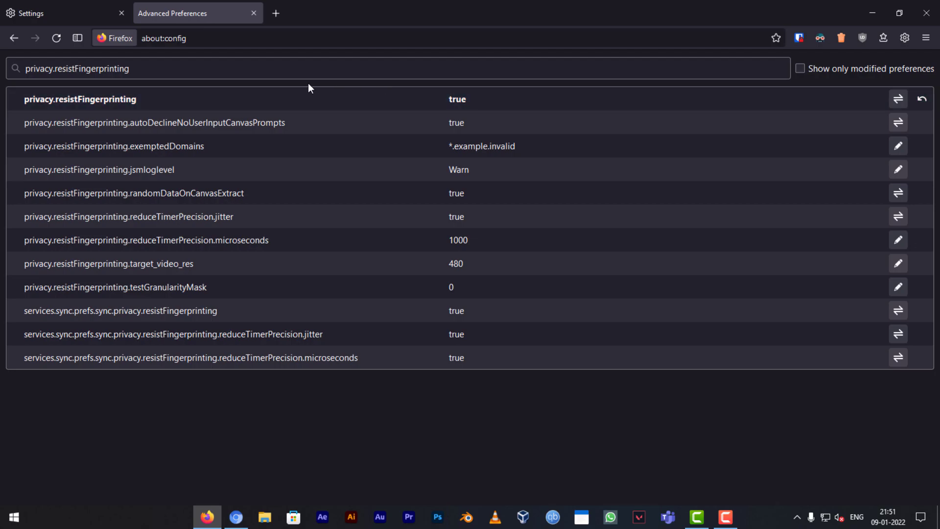
Add a Number preference named "change network.http.sendRefererHeader" with the value 0.
drag(131, 69, 8, 71)
key(BackSpace)
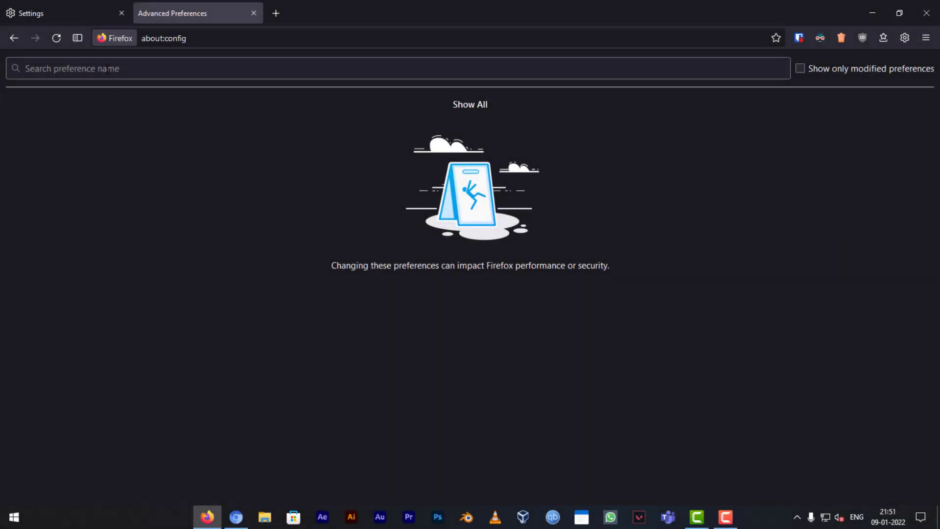
click(105, 69)
text(change network.http.sendRefererHeader)
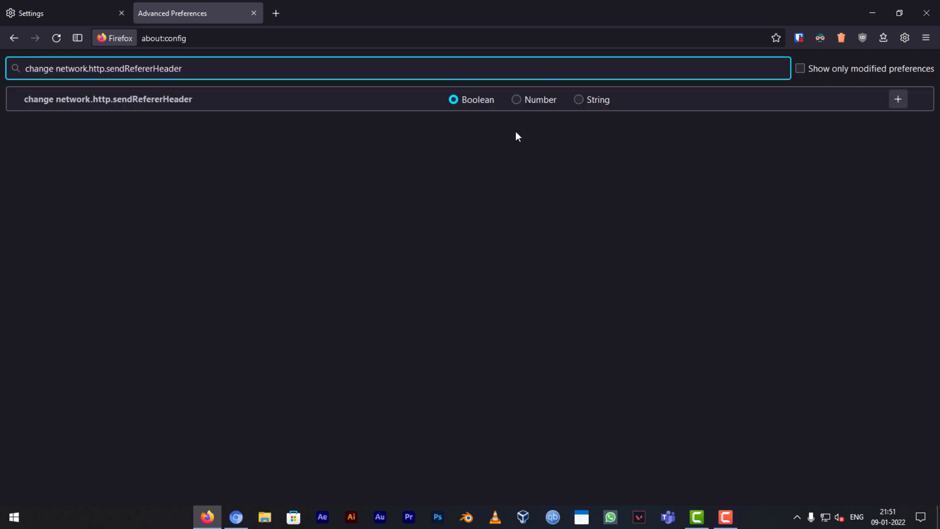
click(517, 100)
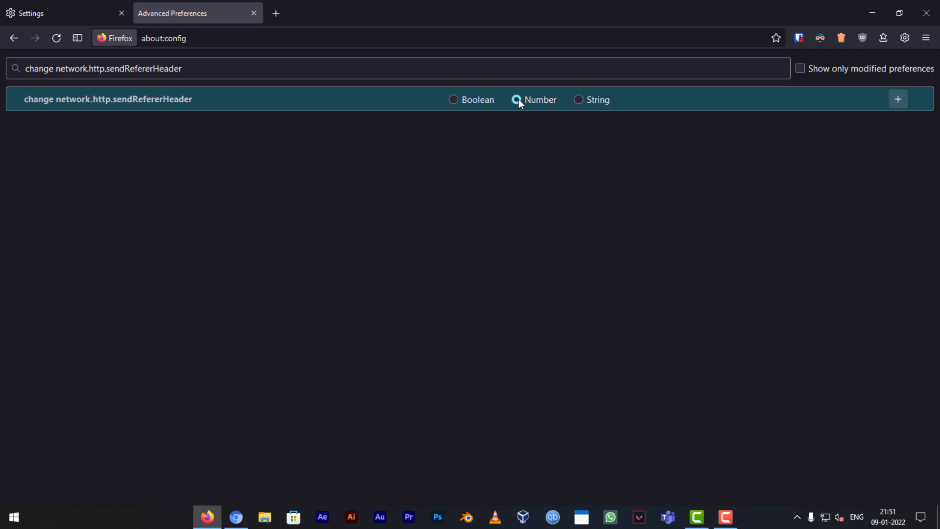
click(899, 99)
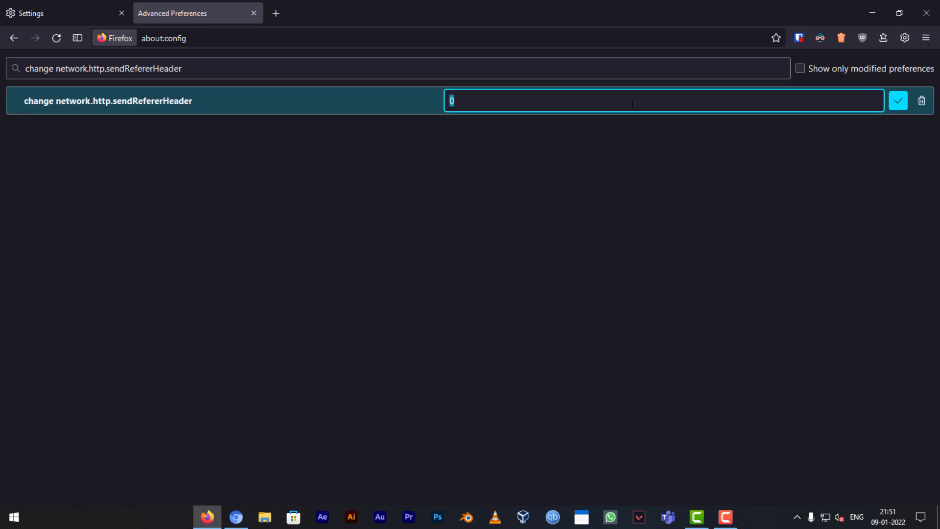
click(898, 100)
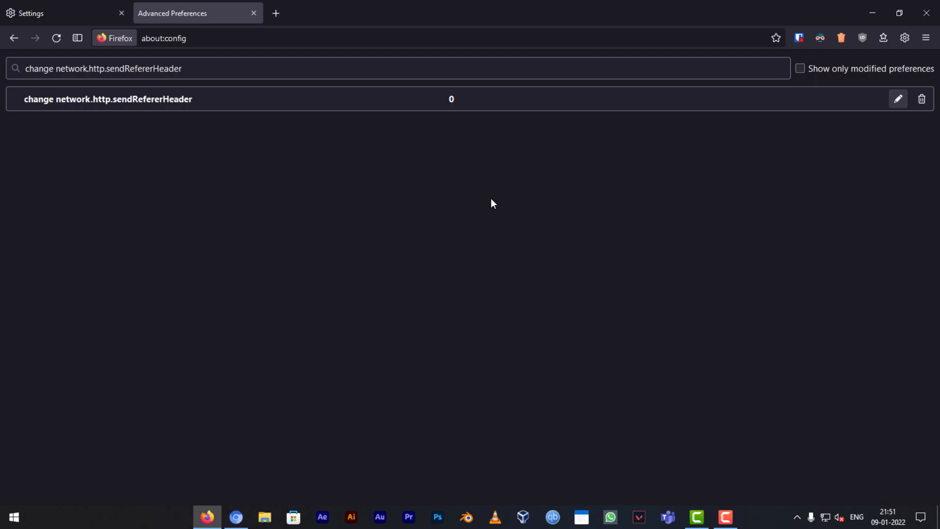
Look up the privacy.firstparty.isolate preference and check its value.
drag(182, 69, 6, 80)
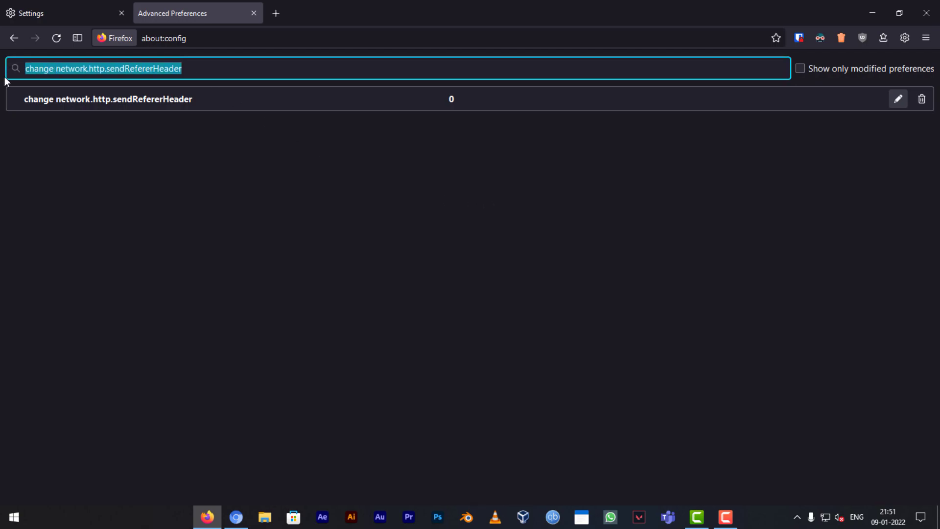
key(BackSpace)
click(304, 305)
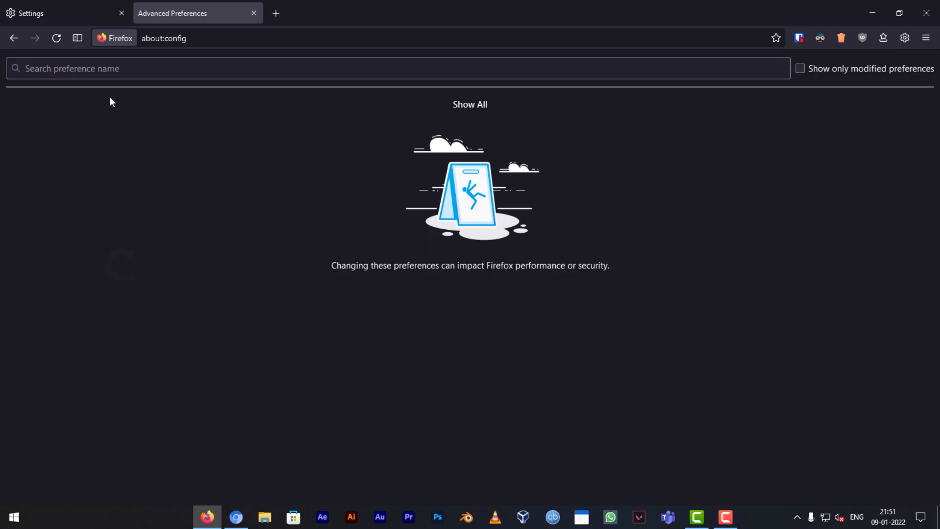
click(113, 69)
right_click(114, 70)
click(44, 189)
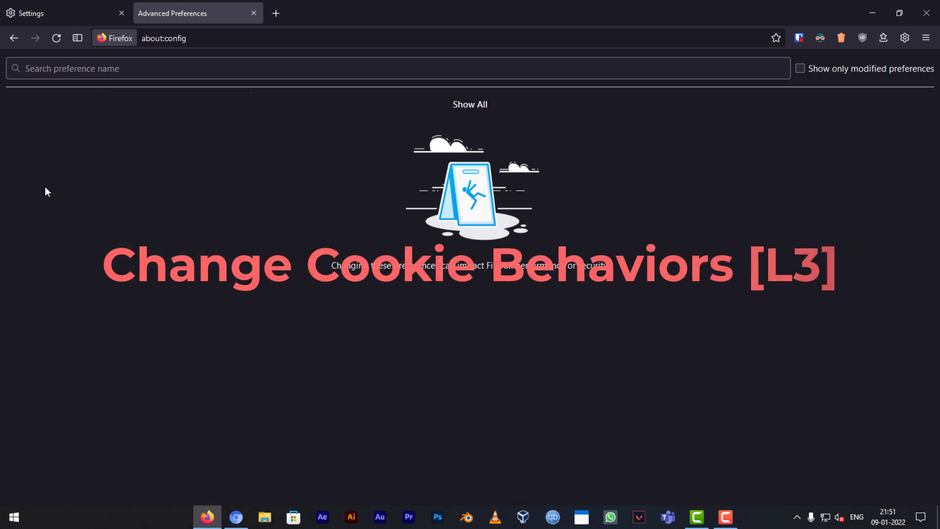
click(64, 70)
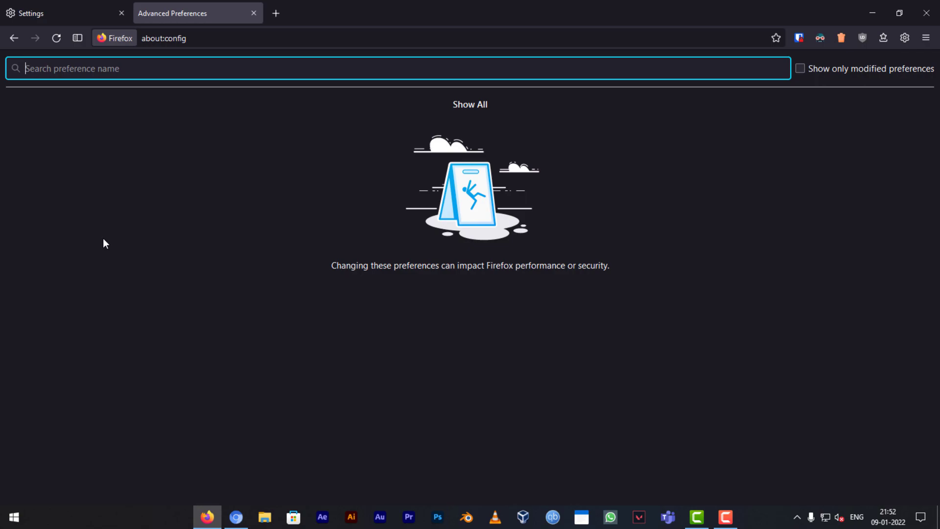
text(privacy.firstparty.isolate)
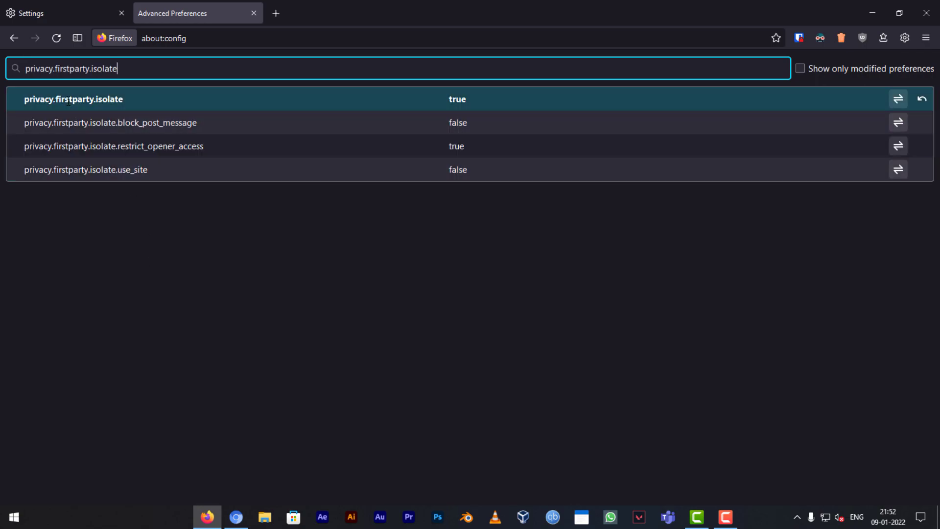
double_click(460, 99)
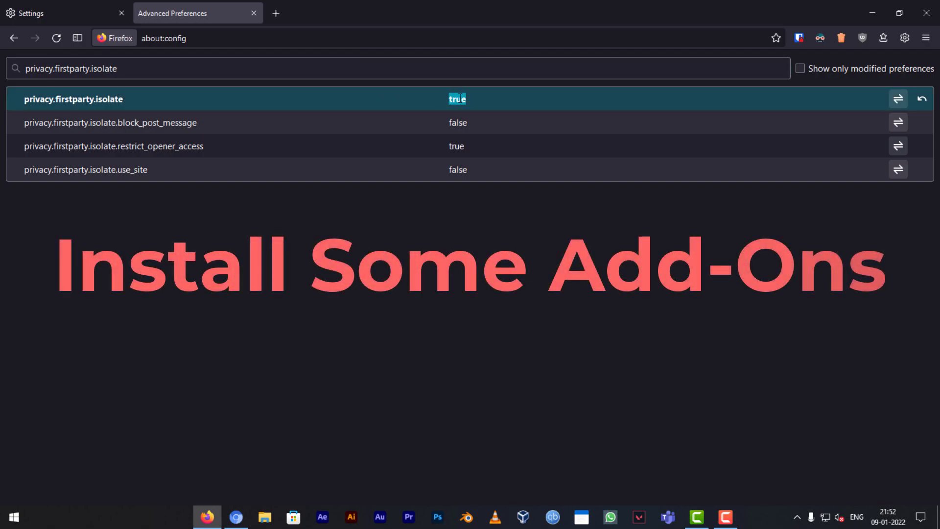
Clear the preference search, open the suggested uBlock Origin add-on page for "ublock", and turn Dark Reader off.
drag(120, 69, 25, 68)
key(BackSpace)
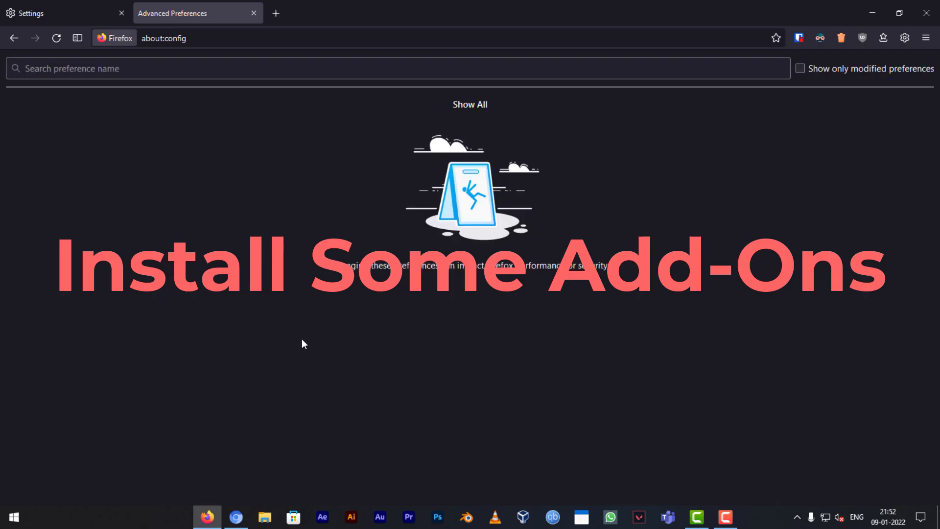
click(255, 39)
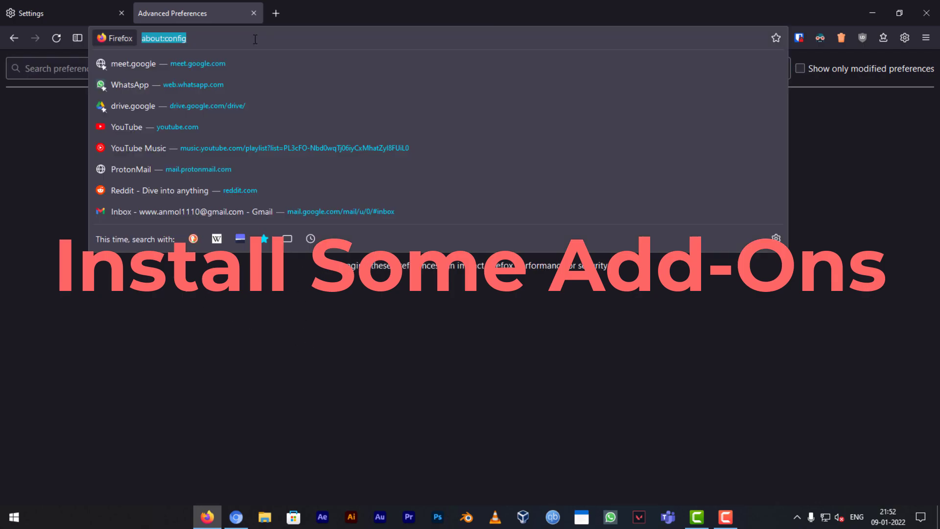
text(ublock)
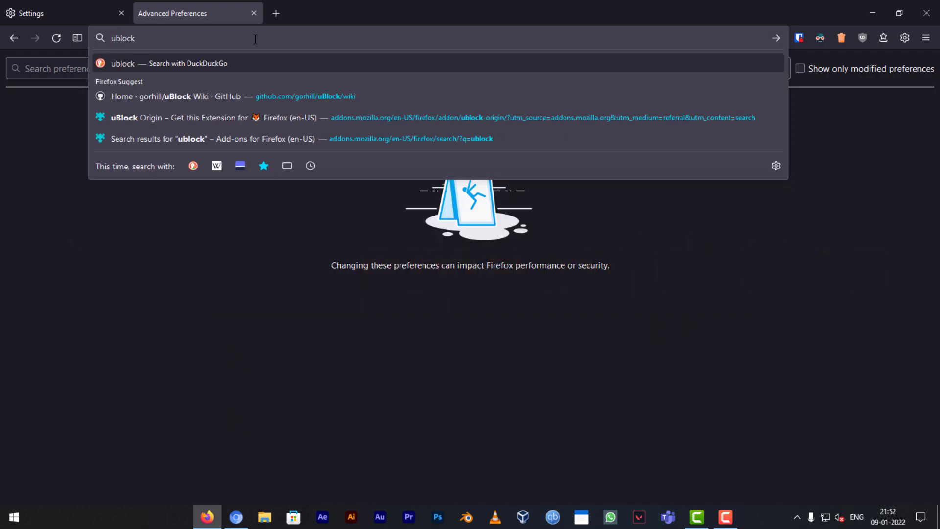
click(265, 120)
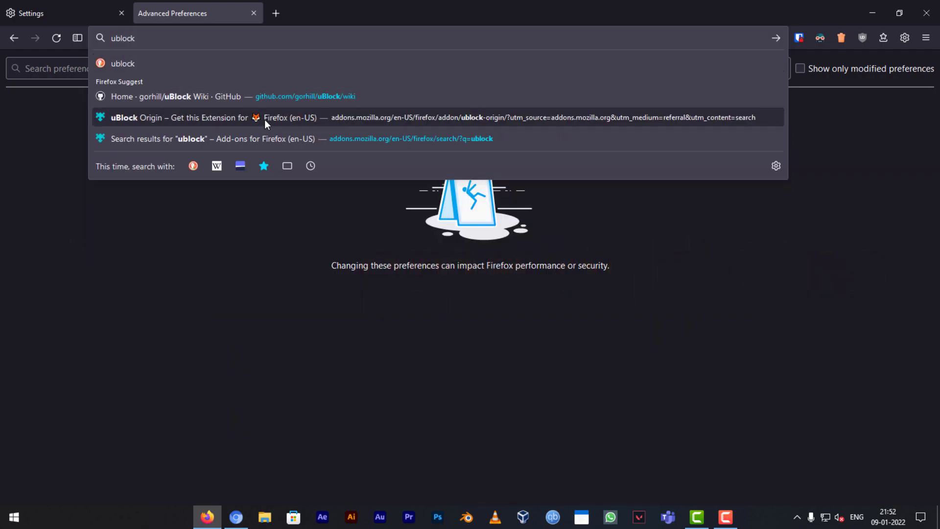
click(821, 38)
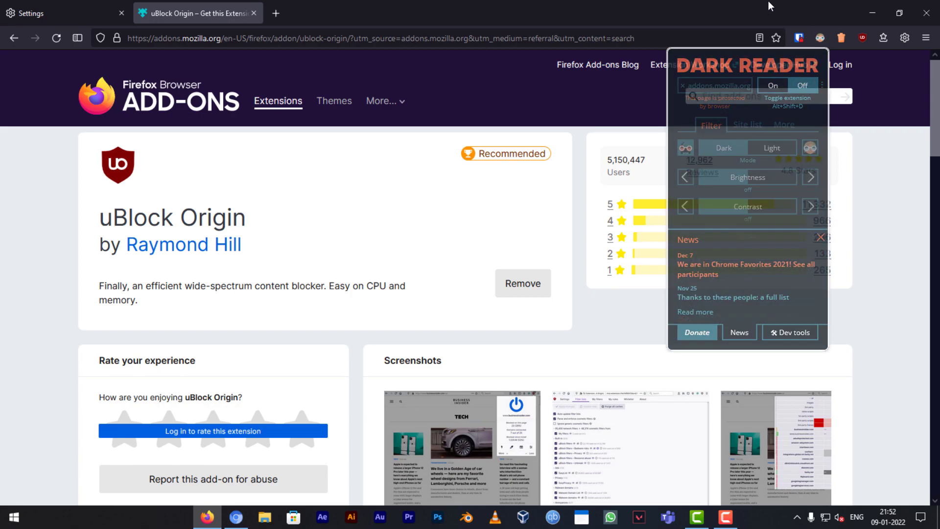
click(768, 2)
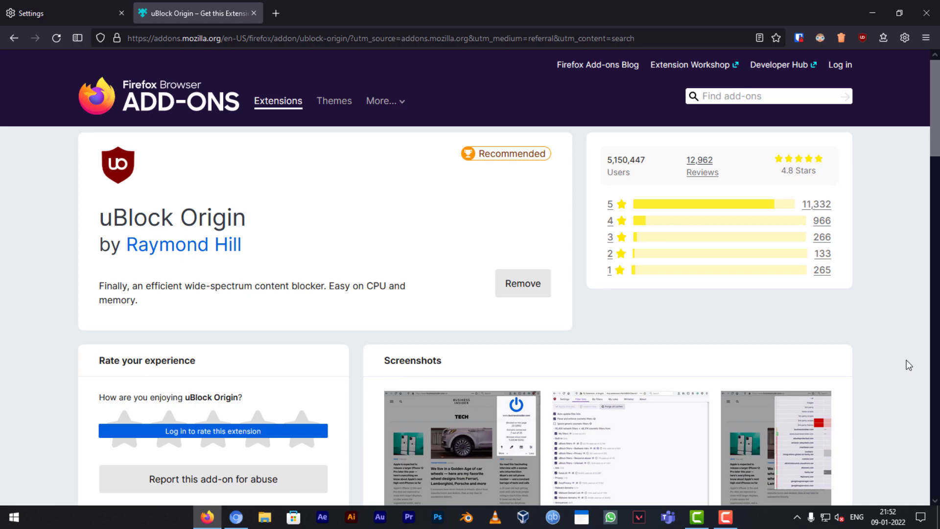
Look over the uBlock Origin add-on page and open the installed extension's popup.
scroll(907, 360, down, 2)
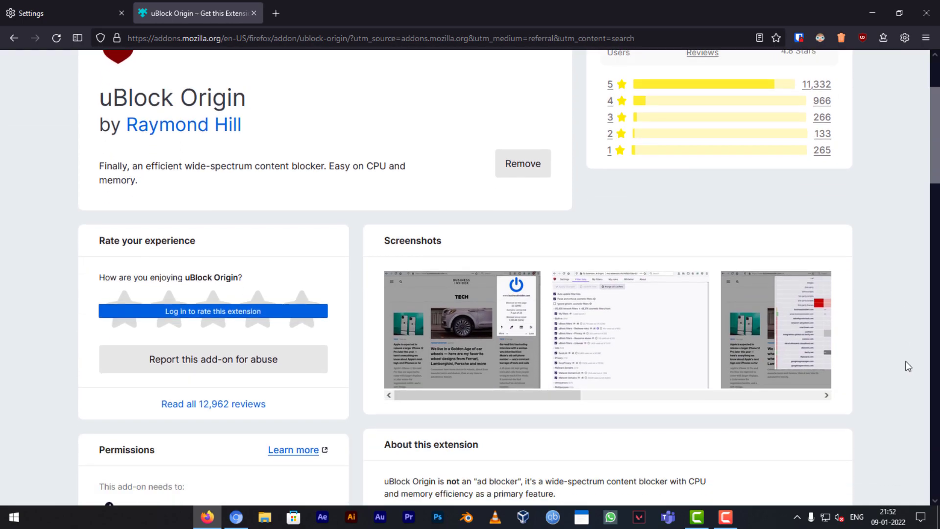
scroll(905, 360, up, 1)
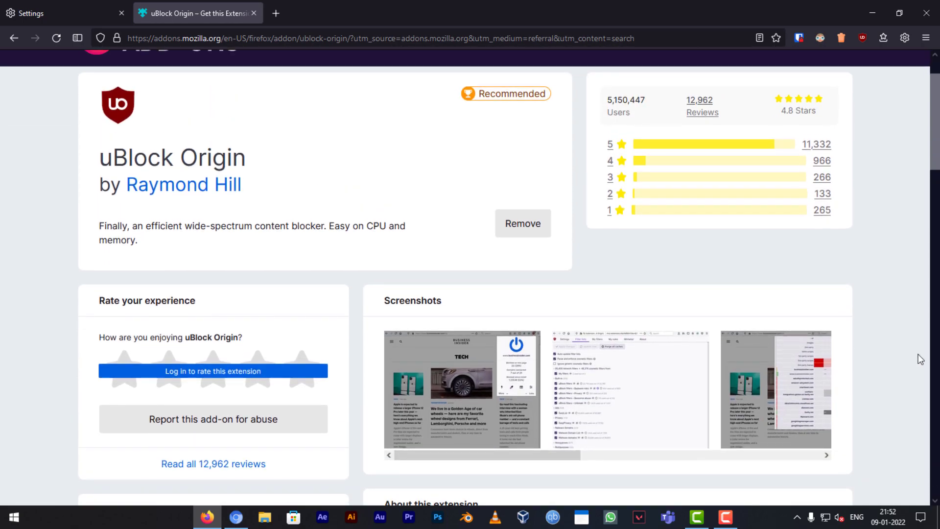
scroll(916, 343, up, 2)
click(863, 38)
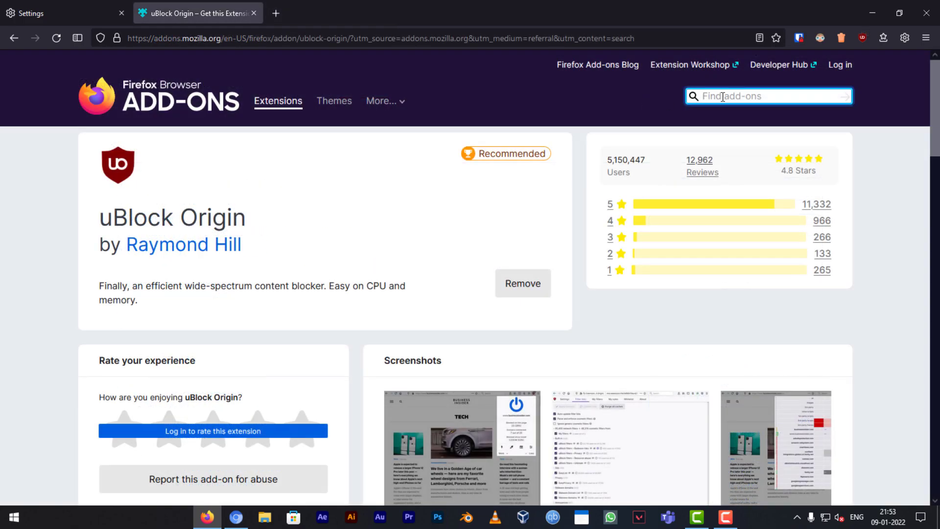
Search the add-ons site for "password manager" and open the Bitwarden - Free Password Manager page from the results.
text(password man)
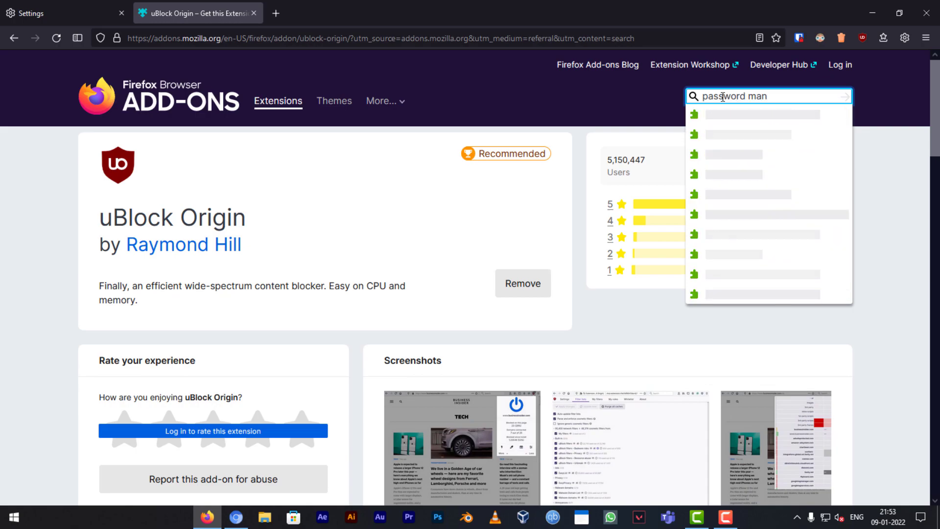
text(ager)
key(Return)
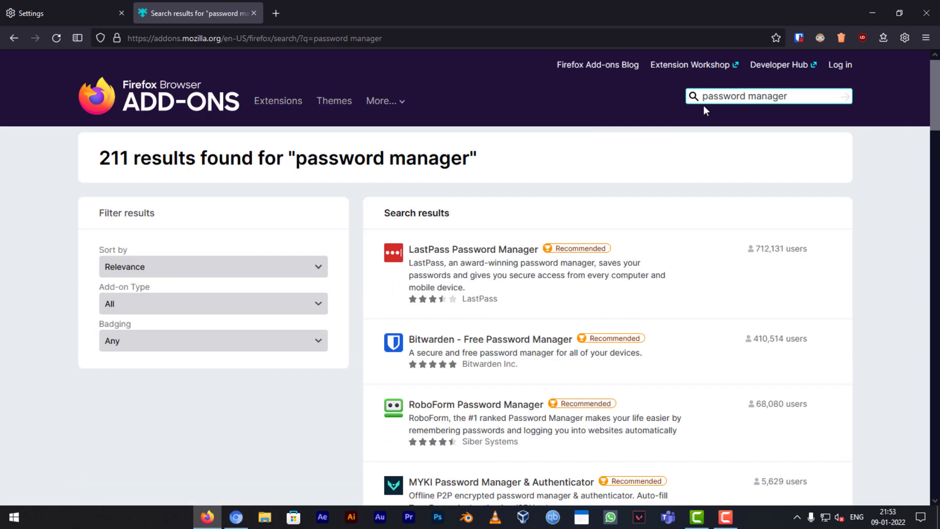
scroll(346, 164, down, 3)
scroll(347, 165, up, 2)
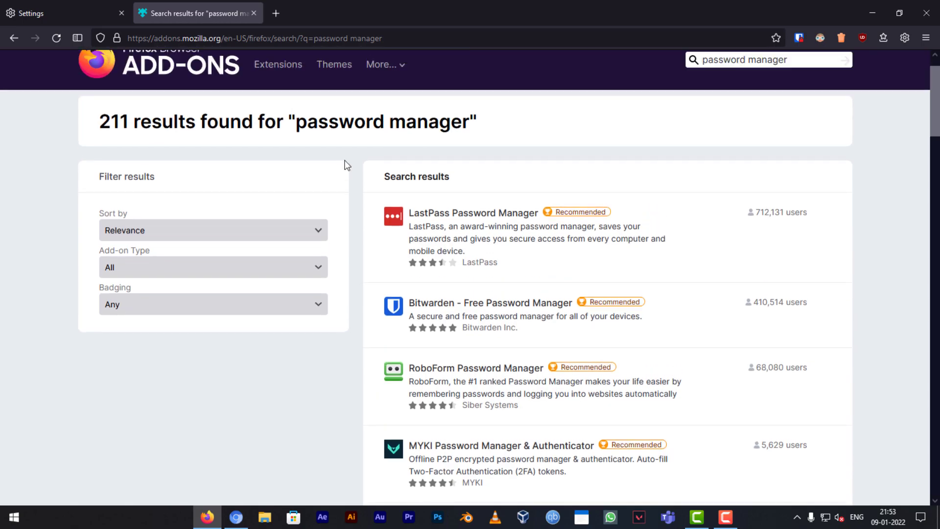
scroll(346, 165, up, 1)
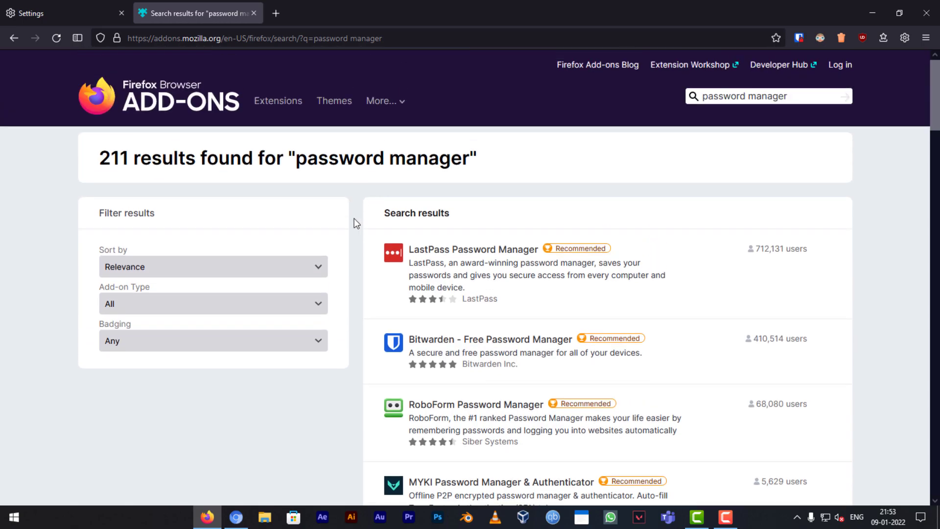
click(518, 342)
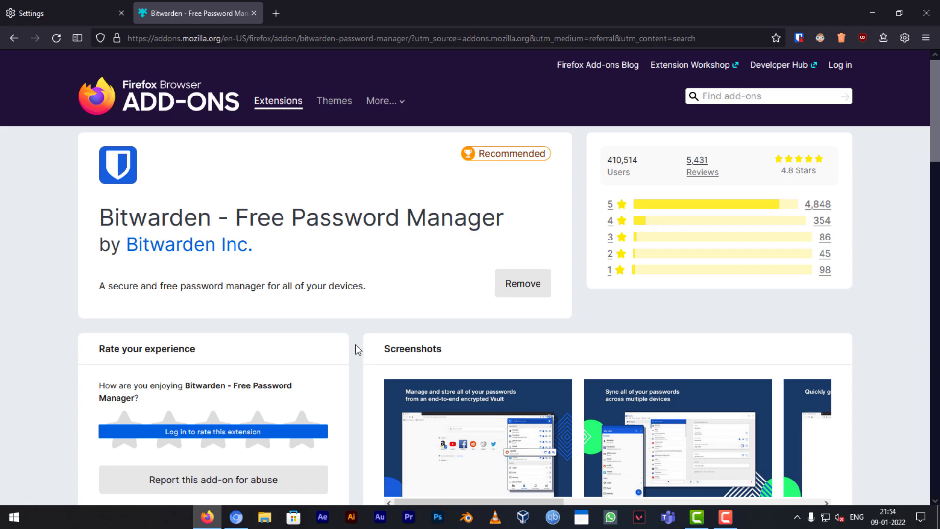
Search the add-ons site for "dark reader".
click(753, 96)
text(dark reader)
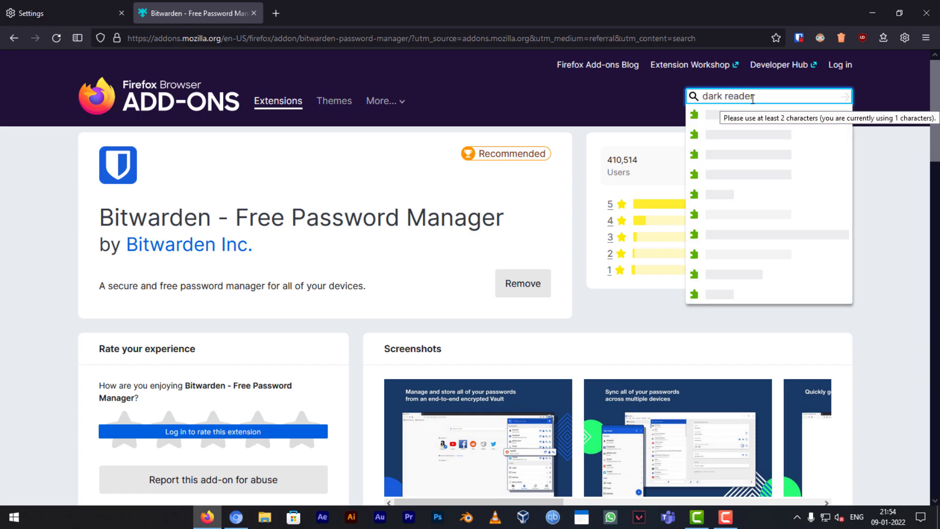
key(Return)
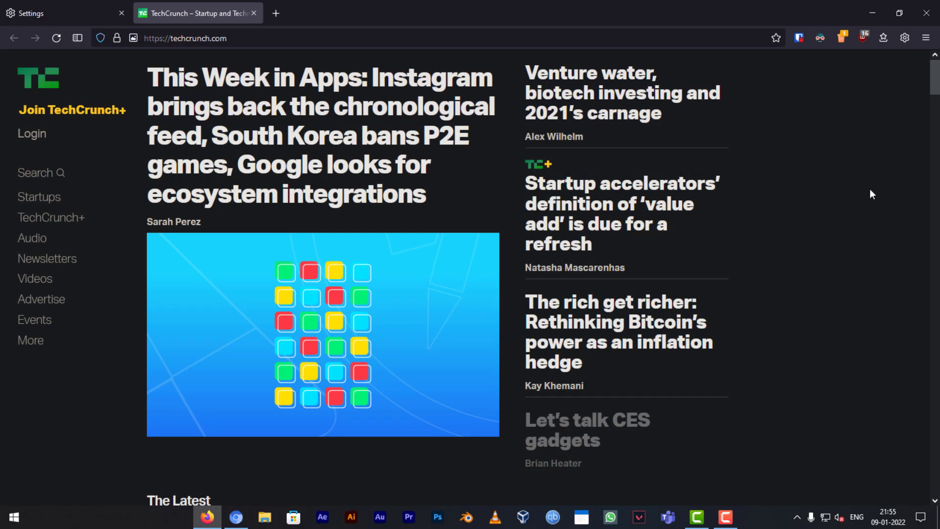
Toggle Dark Reader off, on and off again on the TechCrunch homepage, and look through the page without the dark theme.
click(820, 38)
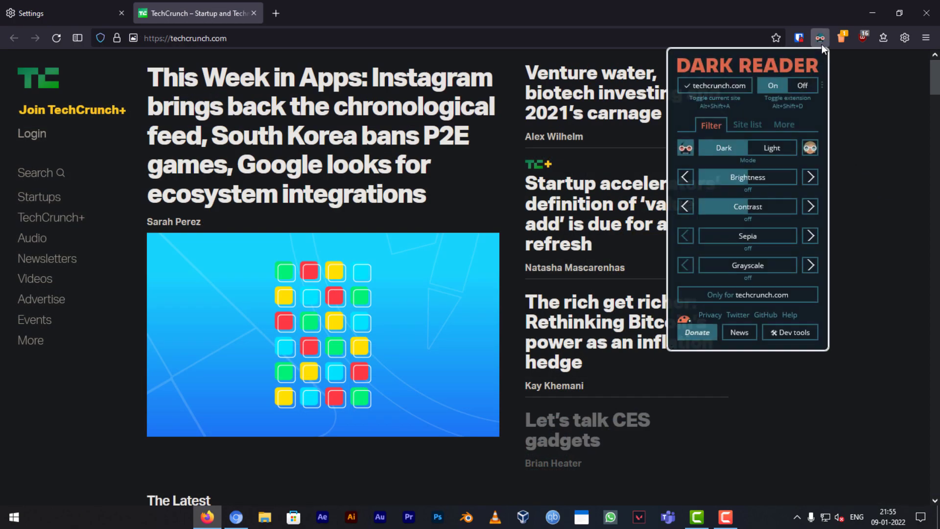
click(803, 87)
click(776, 86)
click(803, 87)
scroll(803, 229, down, 8)
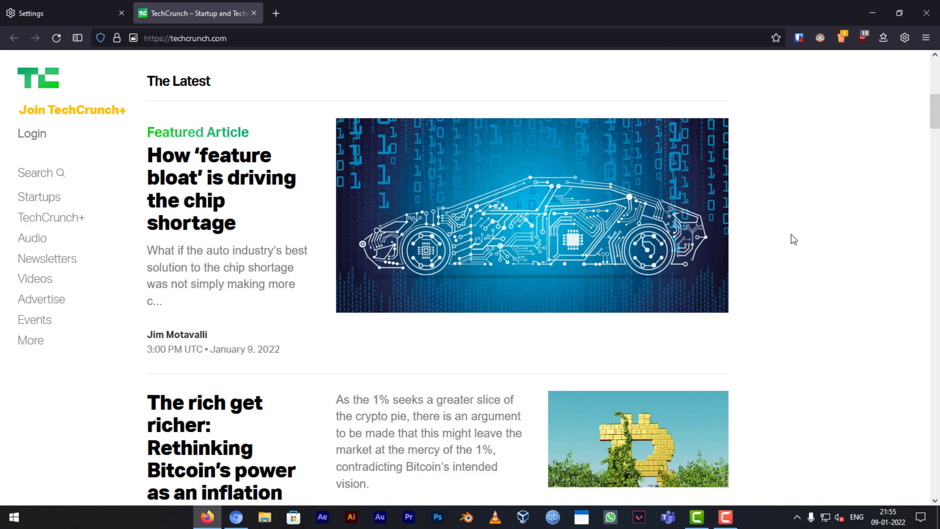
scroll(792, 238, up, 8)
Turn Dark Reader on for the TechCrunch homepage, toggle it off and on once more, and close its popup.
click(817, 41)
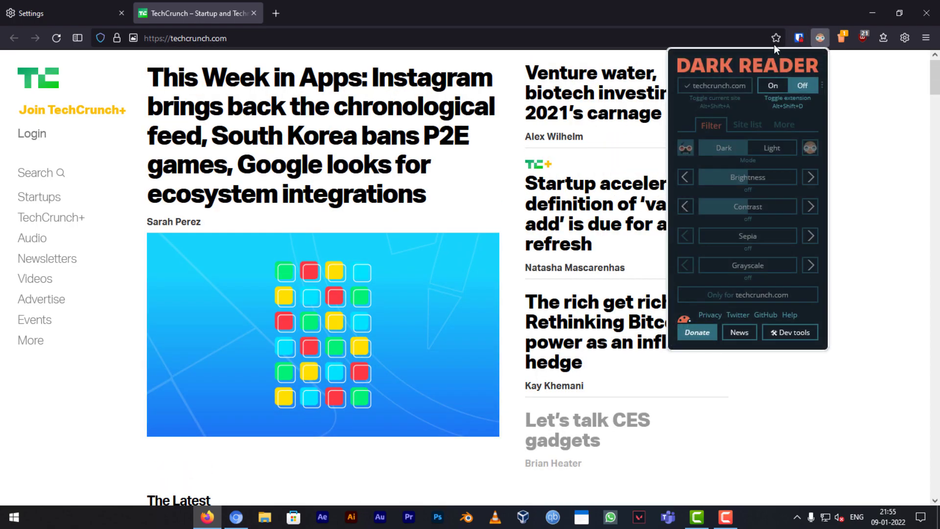
click(775, 86)
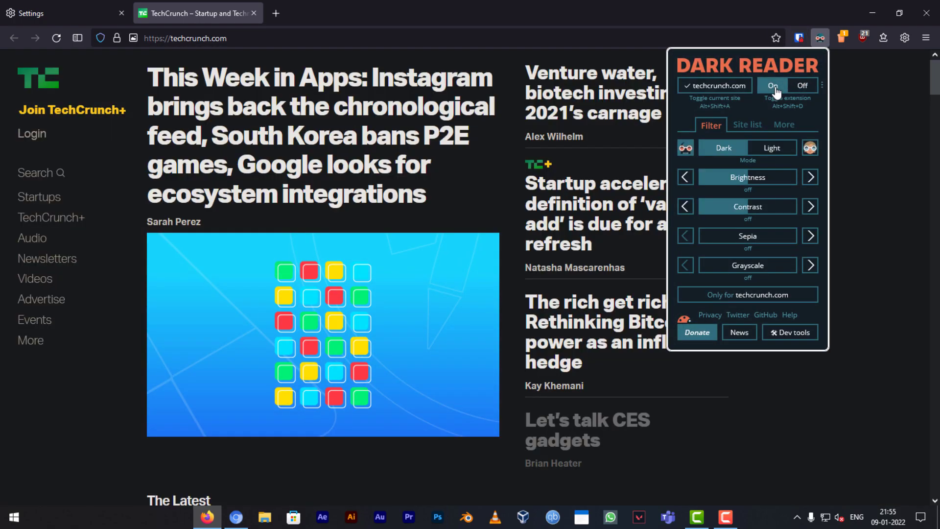
click(803, 86)
click(773, 86)
click(885, 155)
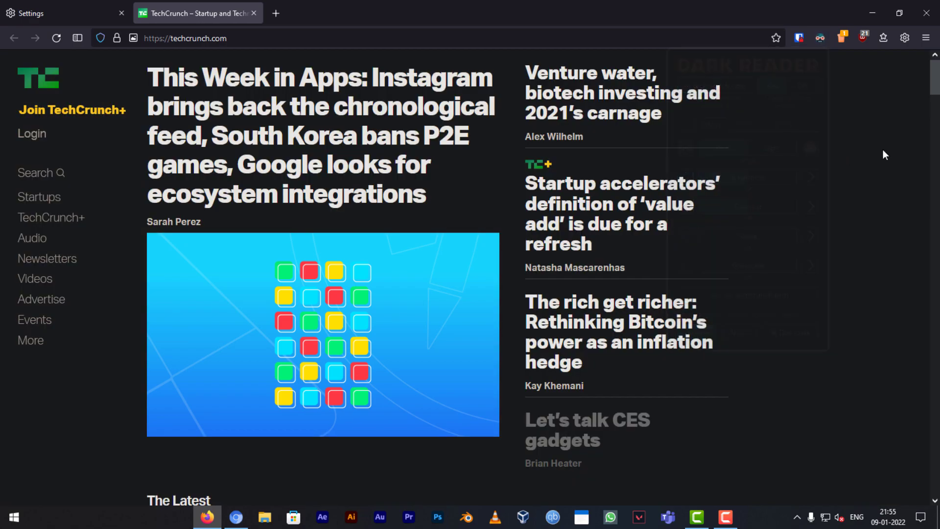
Open the "This Week in Apps" article on TechCrunch and switch Dark Reader off and back on to compare its appearance.
click(444, 143)
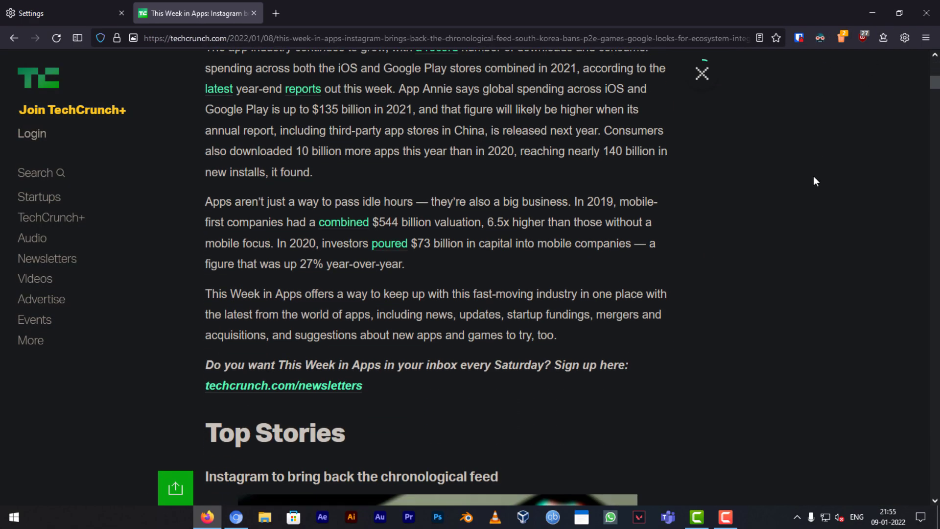
click(820, 38)
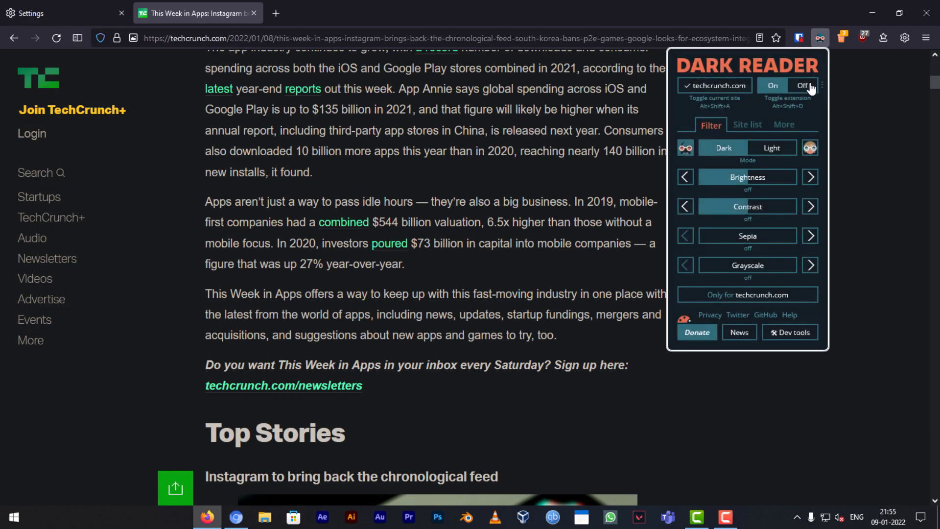
click(802, 86)
click(773, 87)
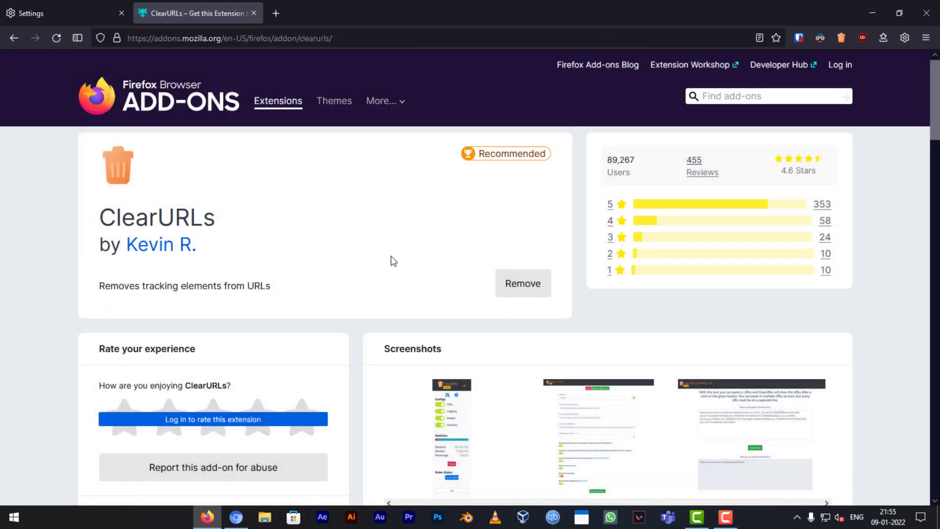
Look over the ClearURLs add-on page and open the installed extension's popup to view its configs and statistics.
scroll(352, 327, down, 8)
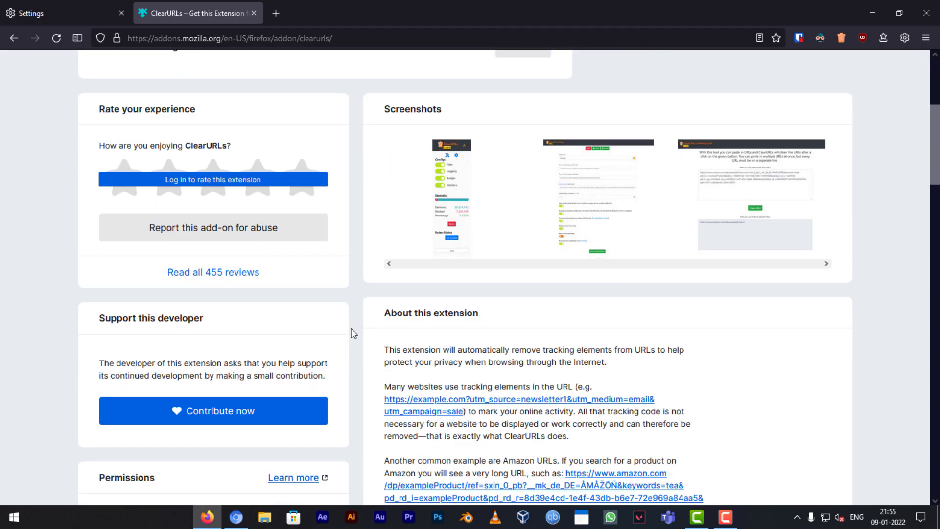
scroll(352, 328, up, 9)
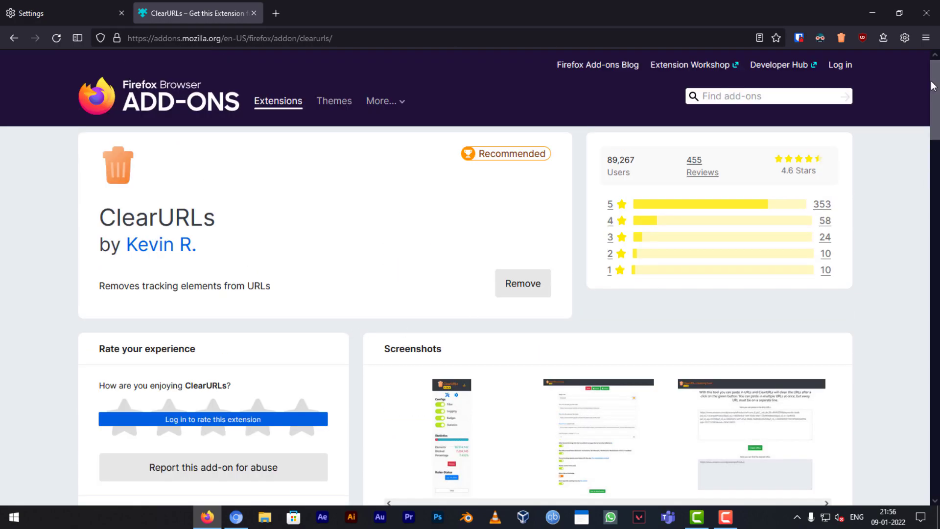
click(846, 41)
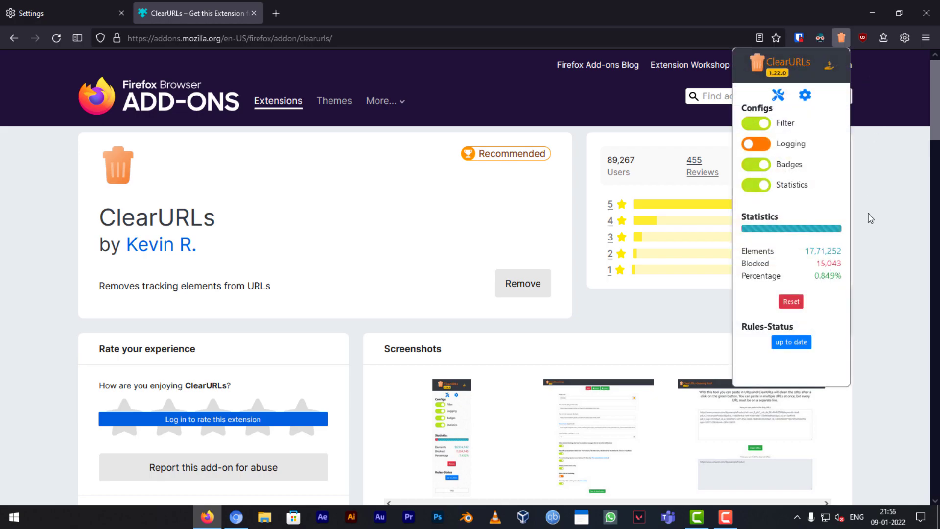